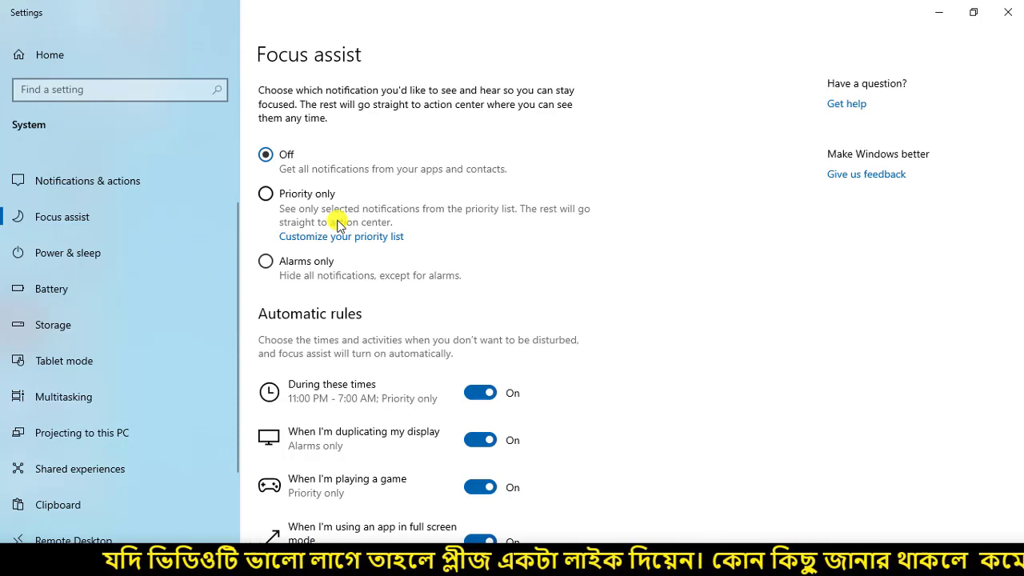
# Set focus assist to Priority only, briefly trying Alarms only before switching back
pyautogui.click(308, 196)
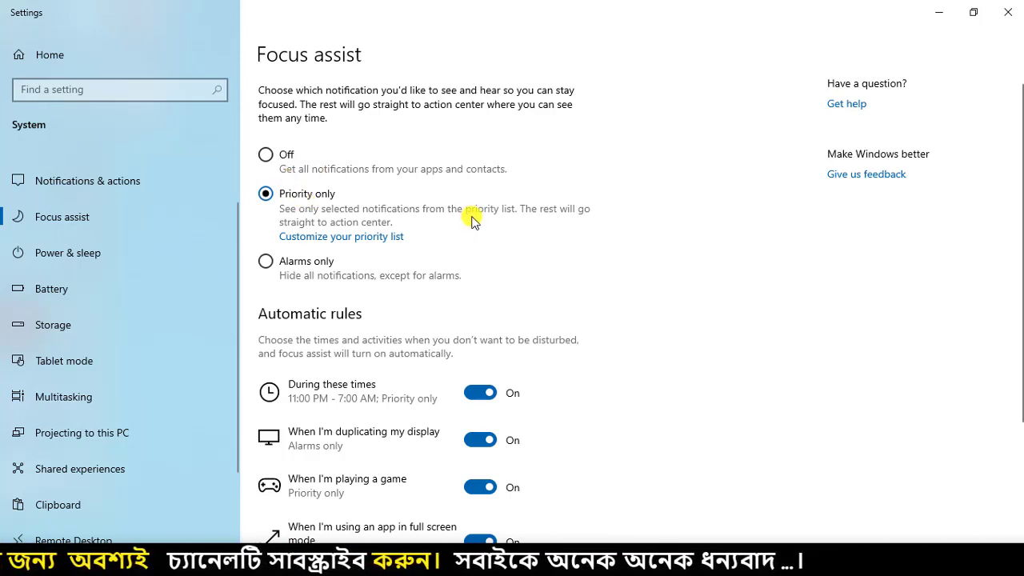
pyautogui.click(296, 275)
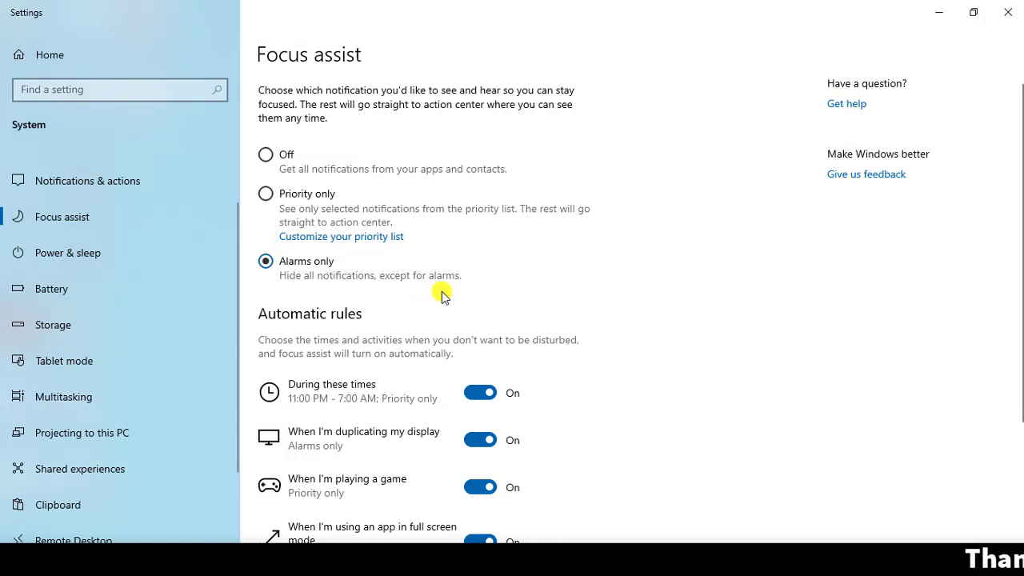
pyautogui.click(296, 196)
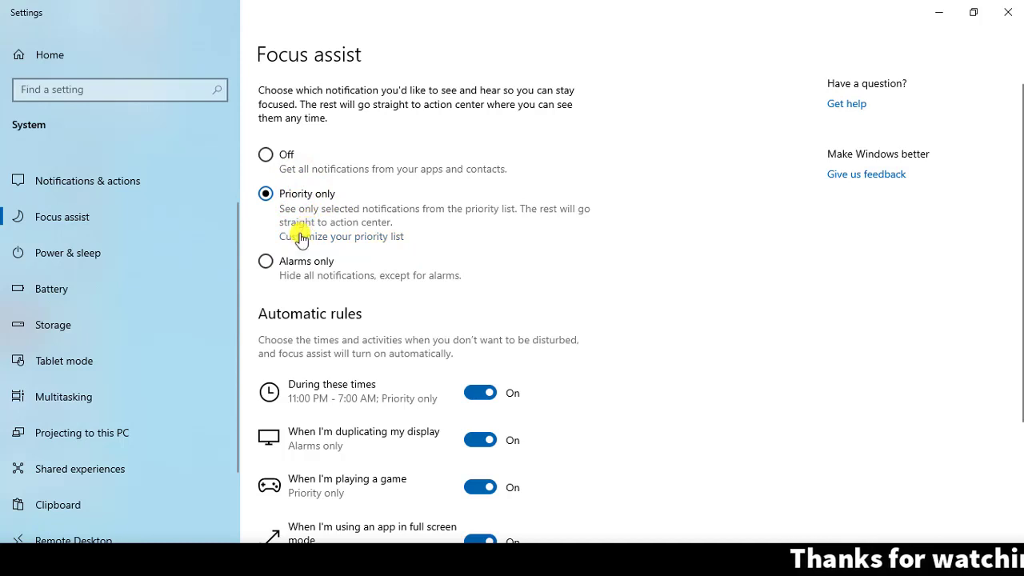
# From the focus assist priority list page, start linking a phone to this PC
pyautogui.click(357, 238)
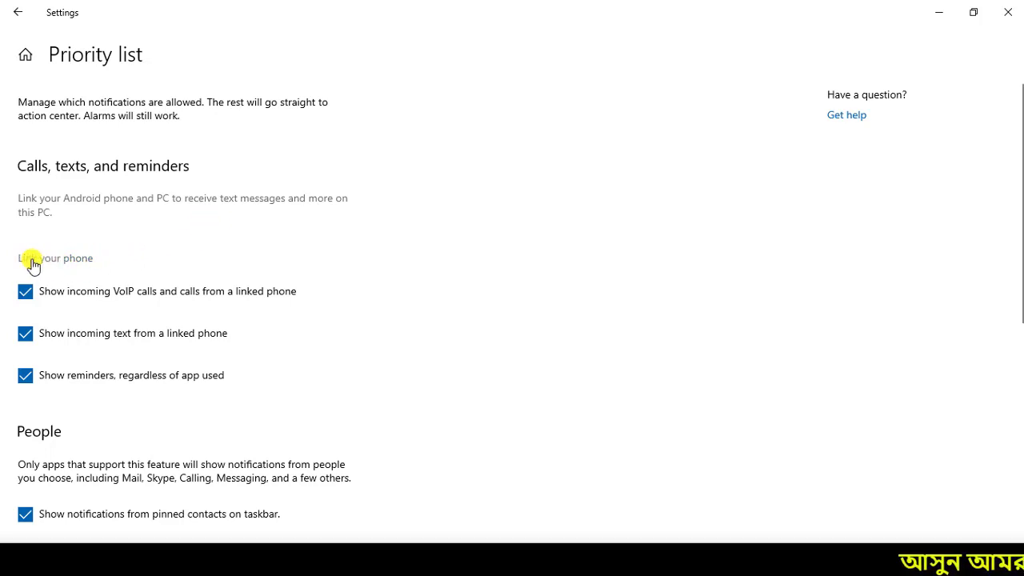
pyautogui.click(68, 264)
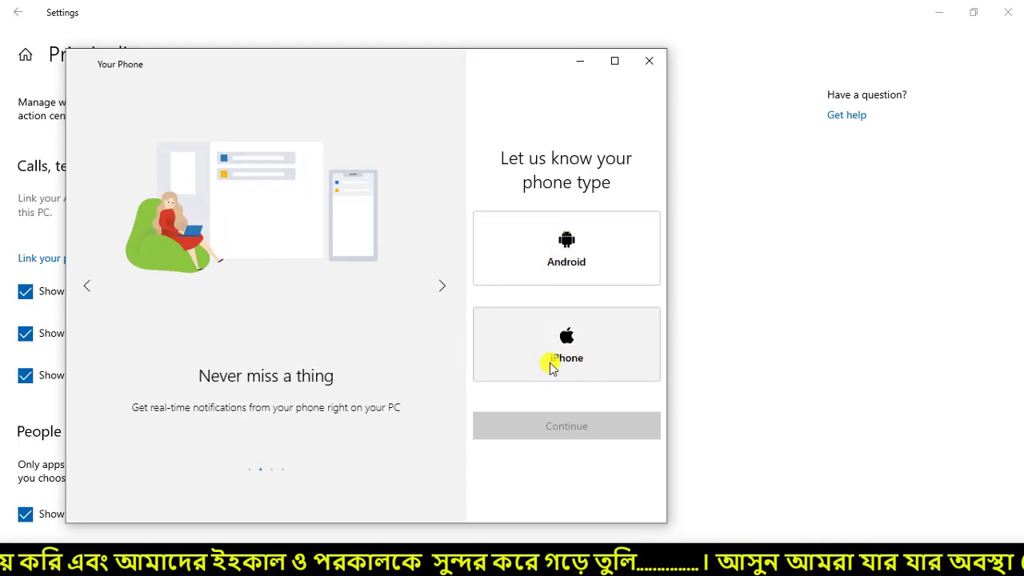
# Choose Android as the phone type and try signing in with a Microsoft account
pyautogui.click(572, 252)
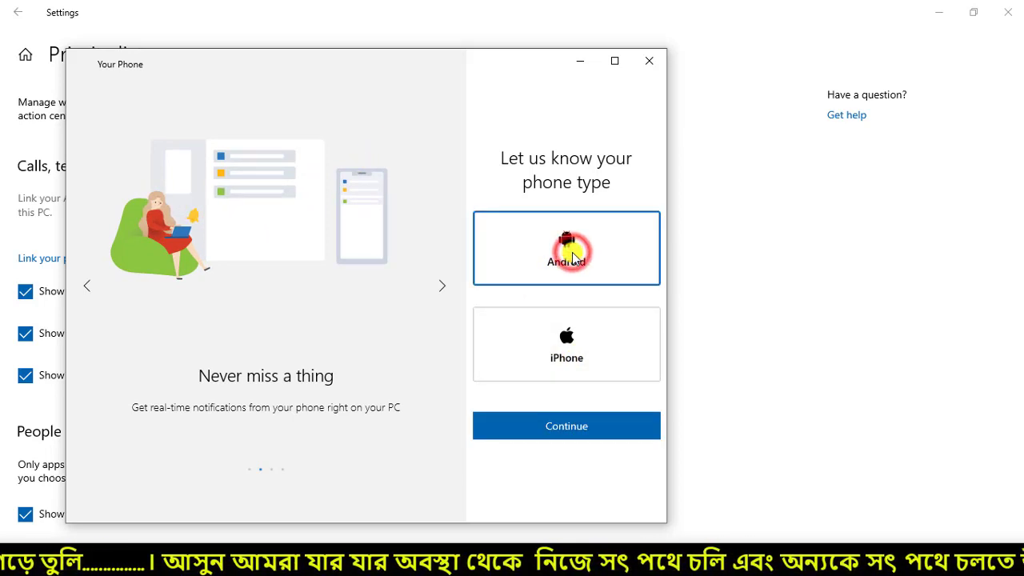
pyautogui.click(577, 426)
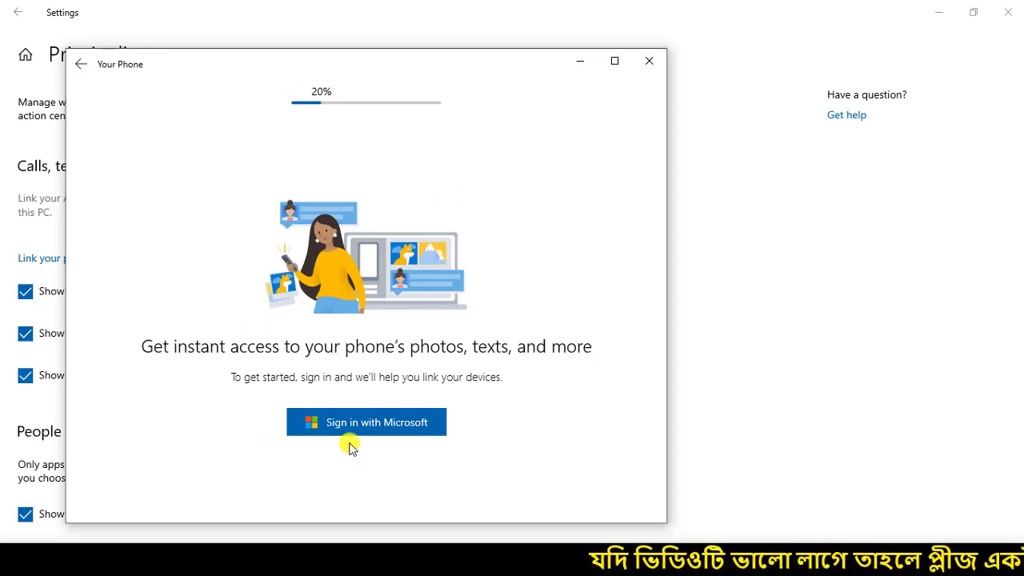
pyautogui.click(390, 431)
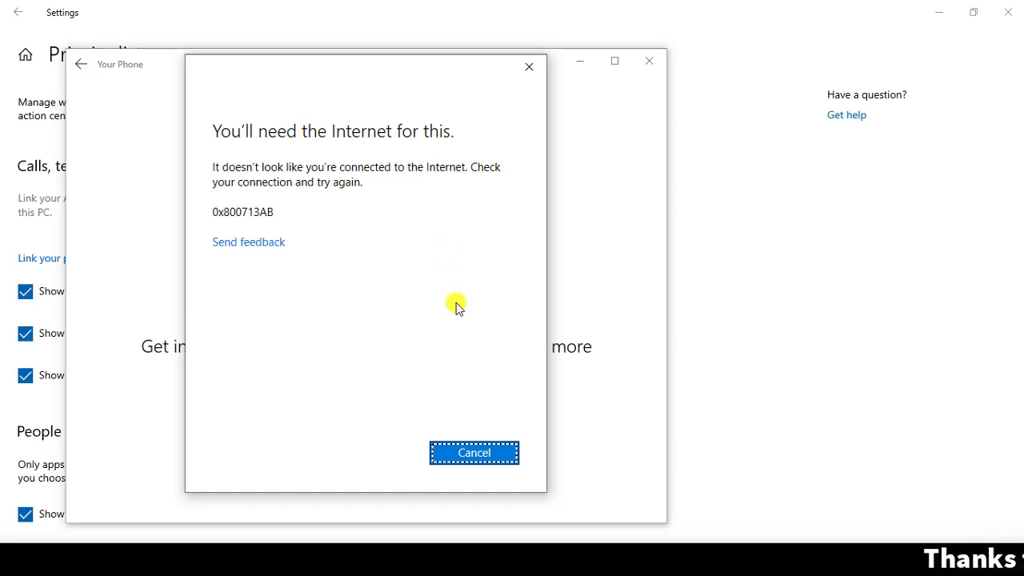
# Dismiss the no-internet error 0x800713AB and close the Your Phone app
pyautogui.click(473, 452)
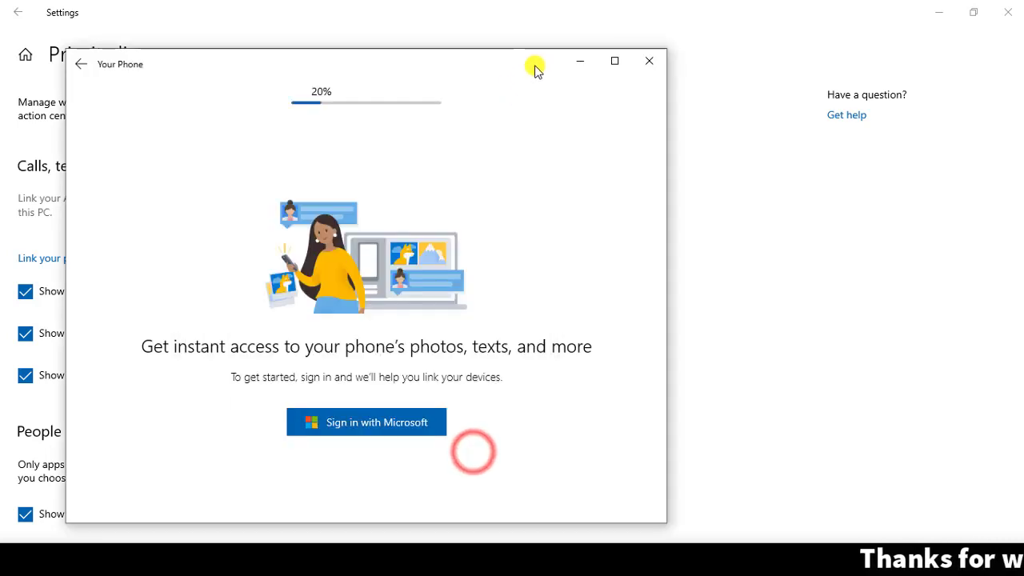
pyautogui.click(652, 61)
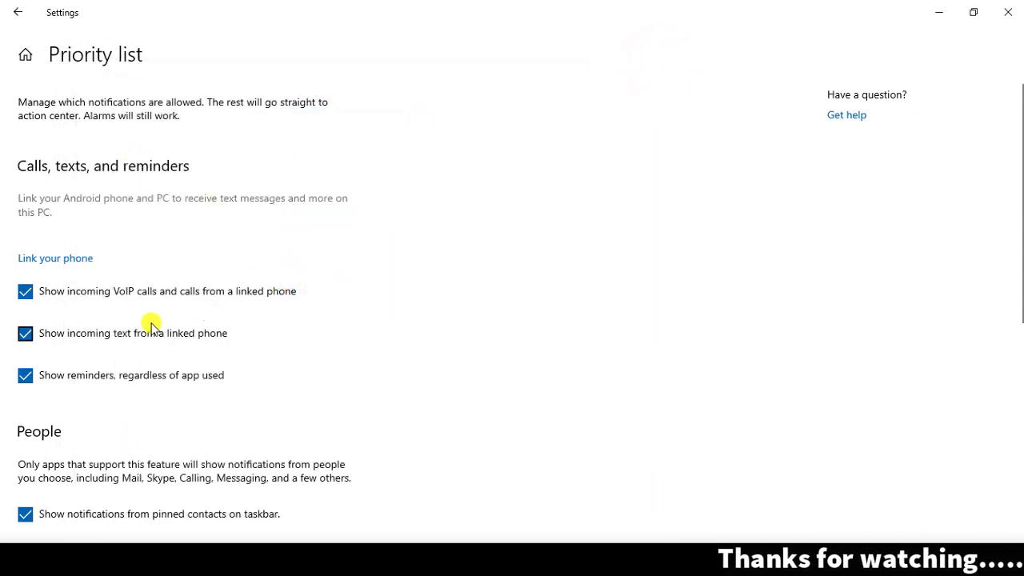
# Go back from the priority list to the Focus assist page
pyautogui.scroll(-5, 141, 434)
pyautogui.scroll(5, 160, 372)
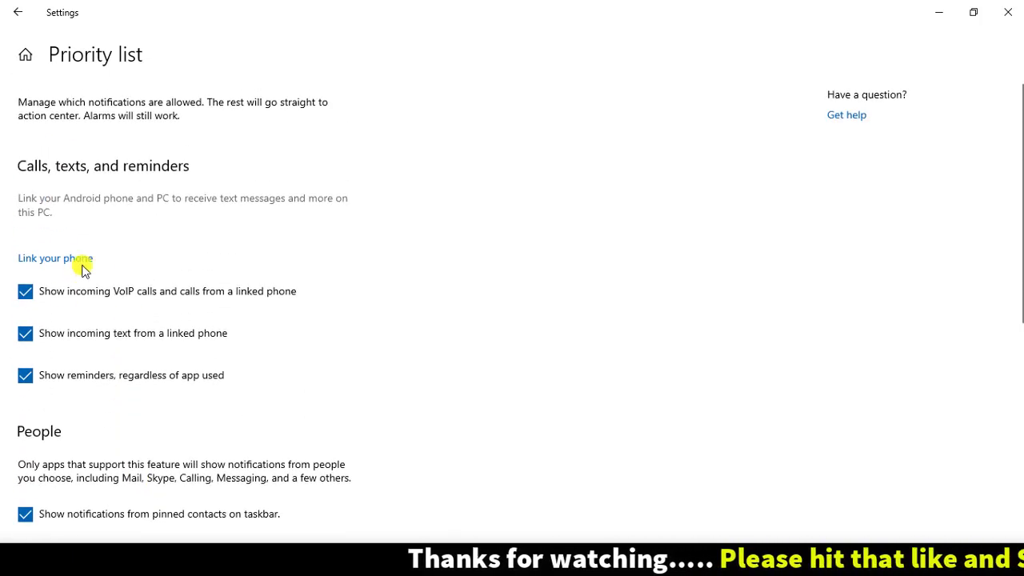
pyautogui.click(18, 12)
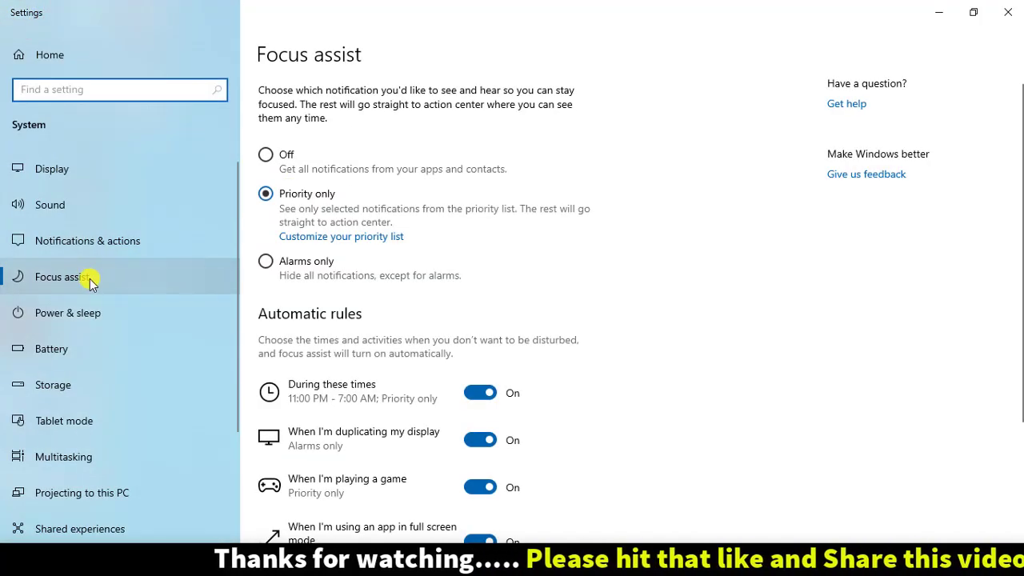
pyautogui.click(88, 280)
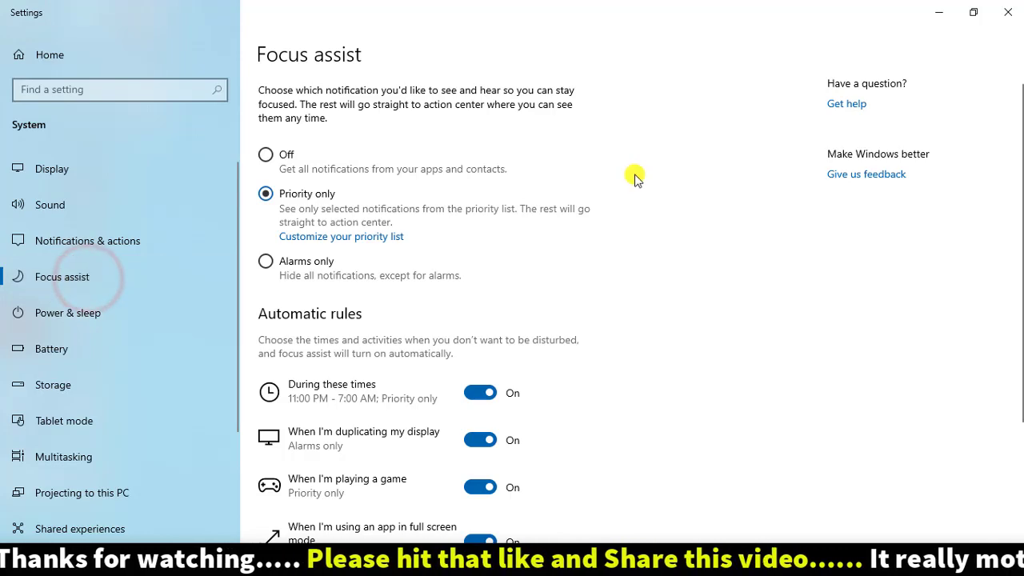
# Turn focus assist Off, leaving the four automatic rules On
pyautogui.scroll(-2, 464, 256)
pyautogui.scroll(2, 373, 184)
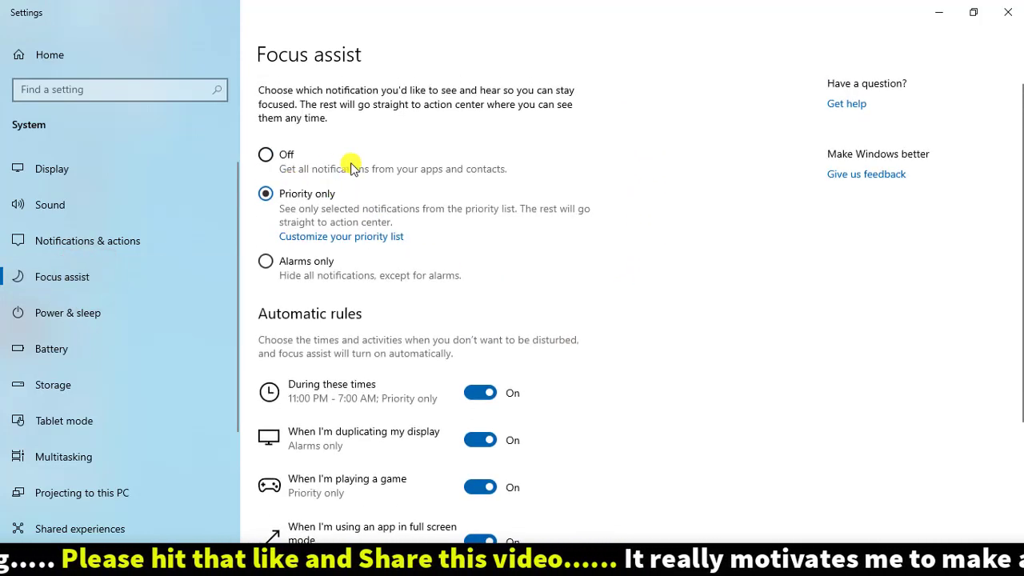
pyautogui.click(267, 155)
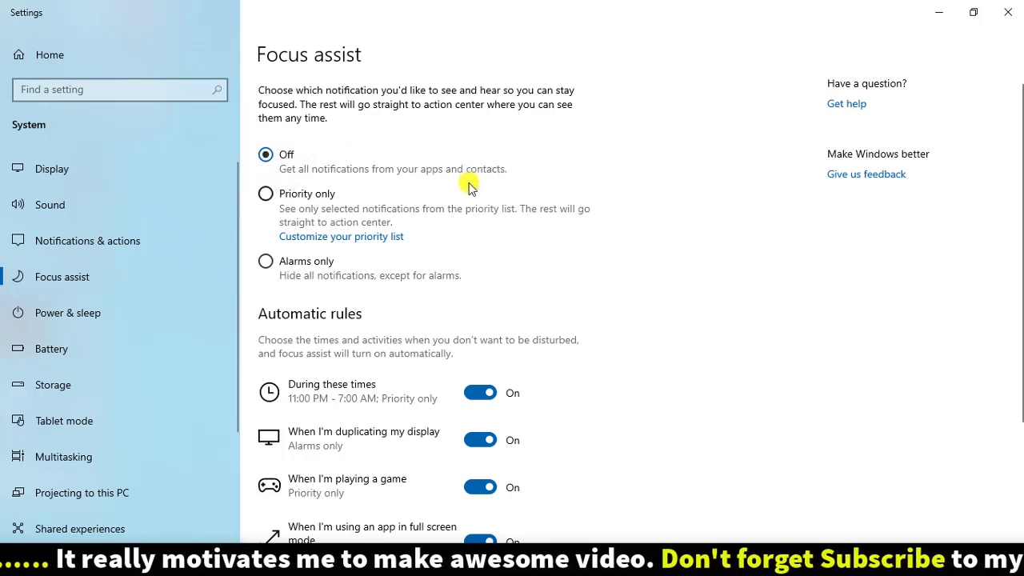
pyautogui.scroll(-2, 615, 304)
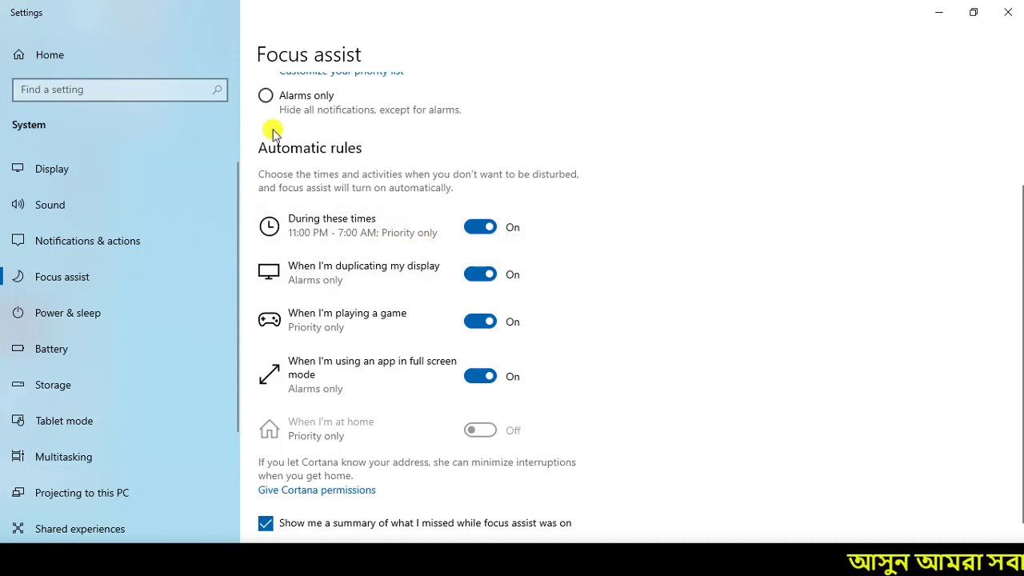
pyautogui.scroll(2, 276, 133)
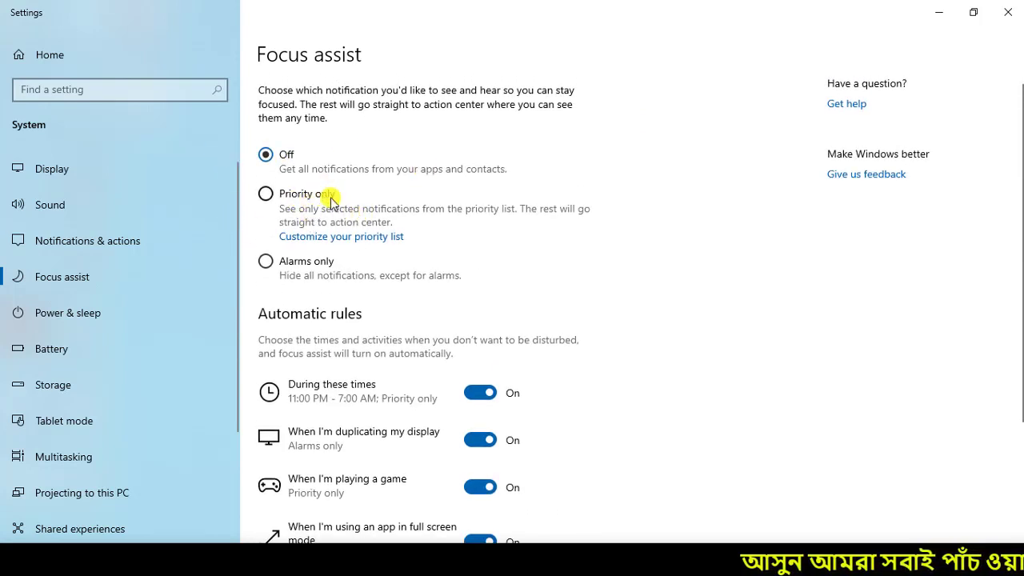
pyautogui.scroll(-2, 431, 310)
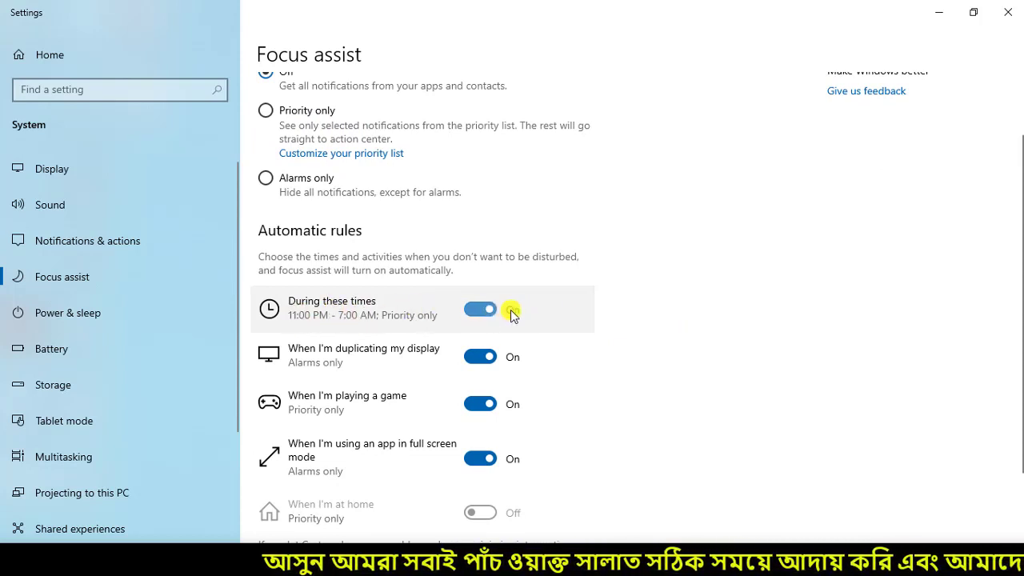
pyautogui.click(481, 312)
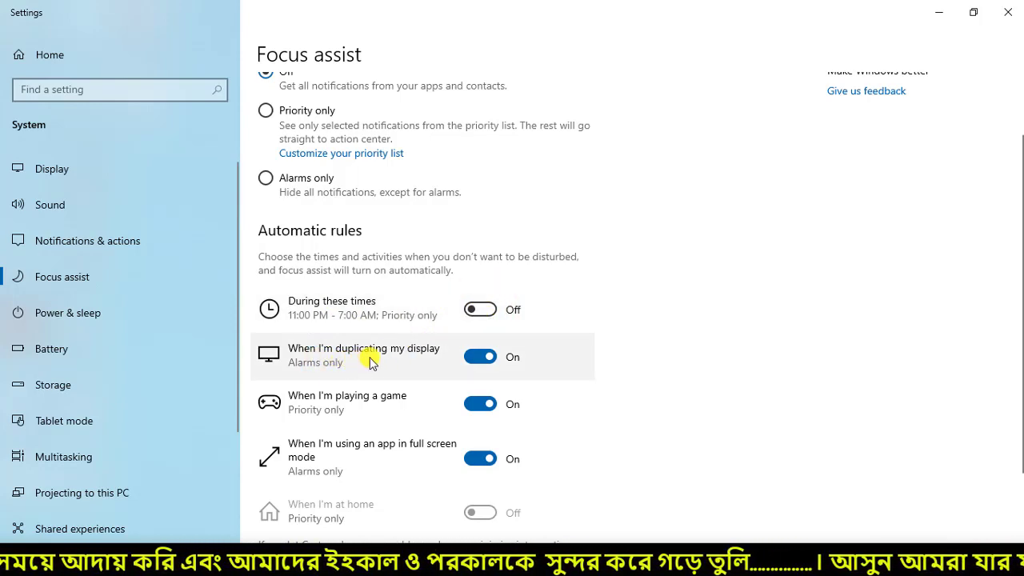
pyautogui.click(470, 356)
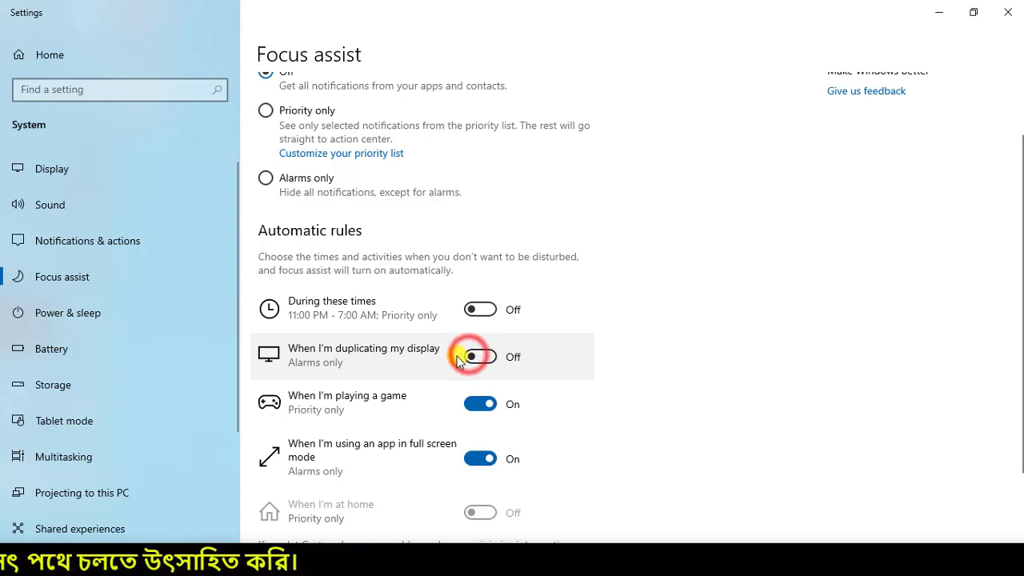
pyautogui.click(475, 361)
pyautogui.click(483, 311)
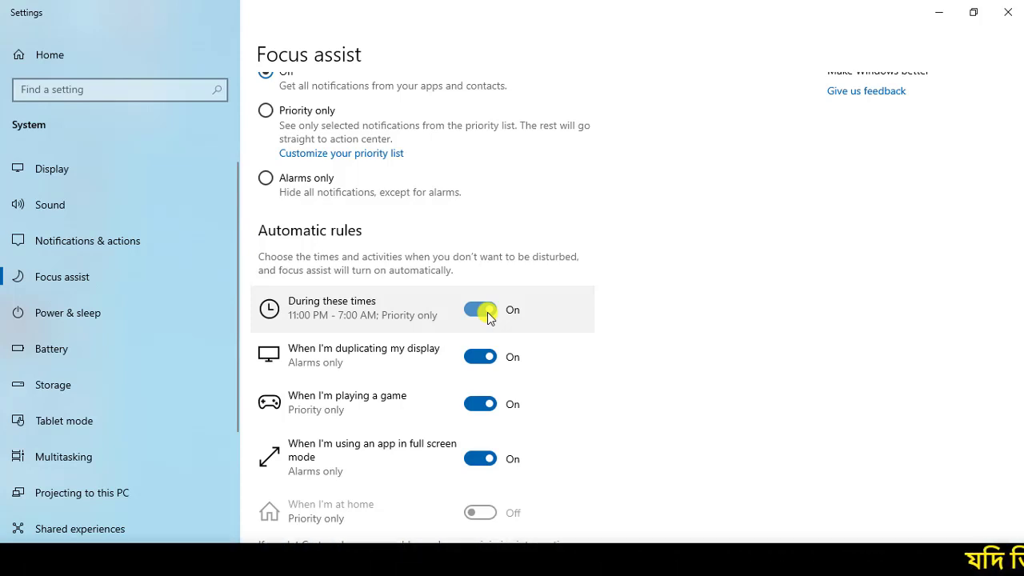
pyautogui.scroll(-1, 551, 366)
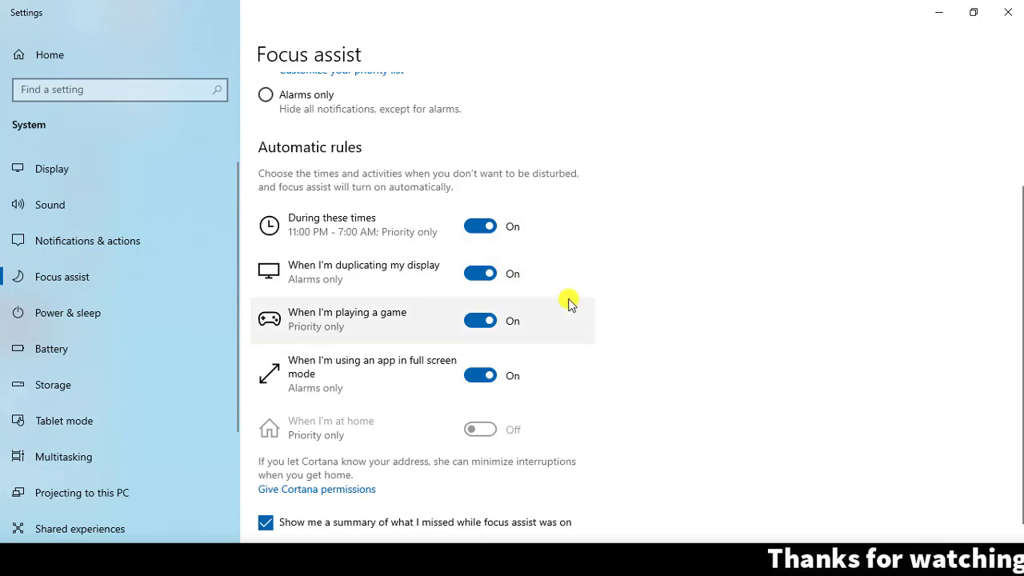
pyautogui.scroll(-1, 580, 312)
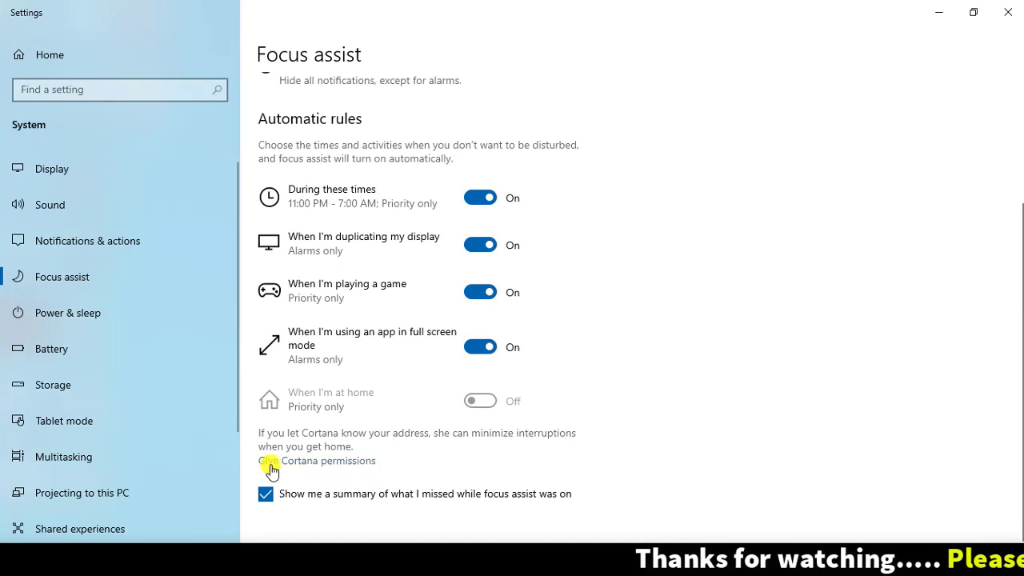
pyautogui.click(343, 462)
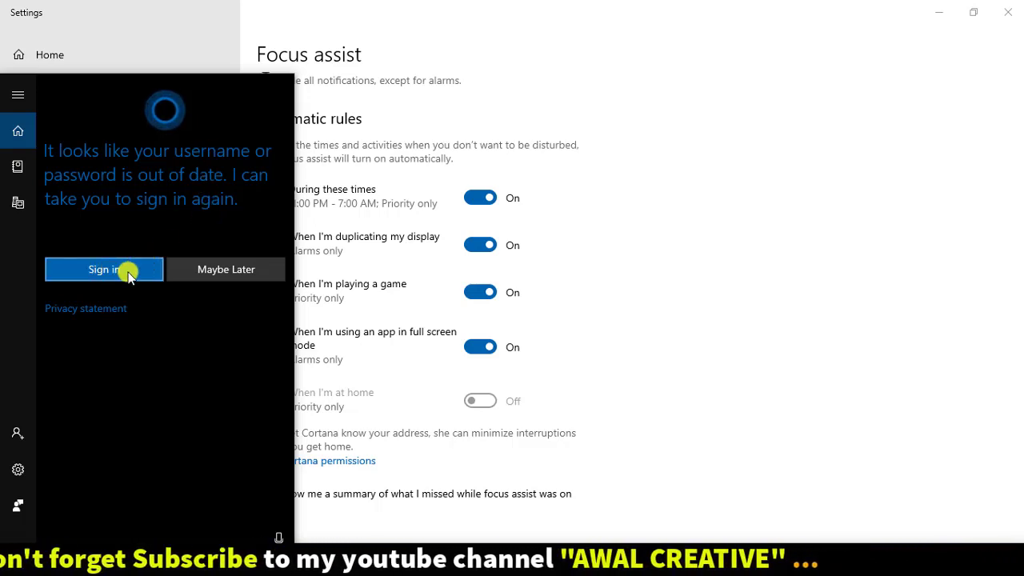
pyautogui.click(211, 276)
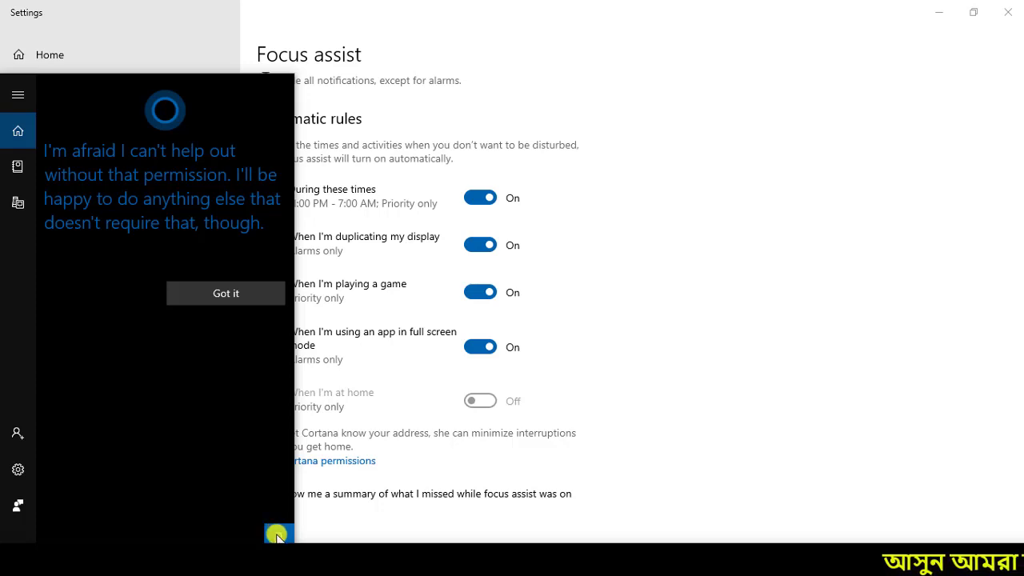
pyautogui.click(277, 535)
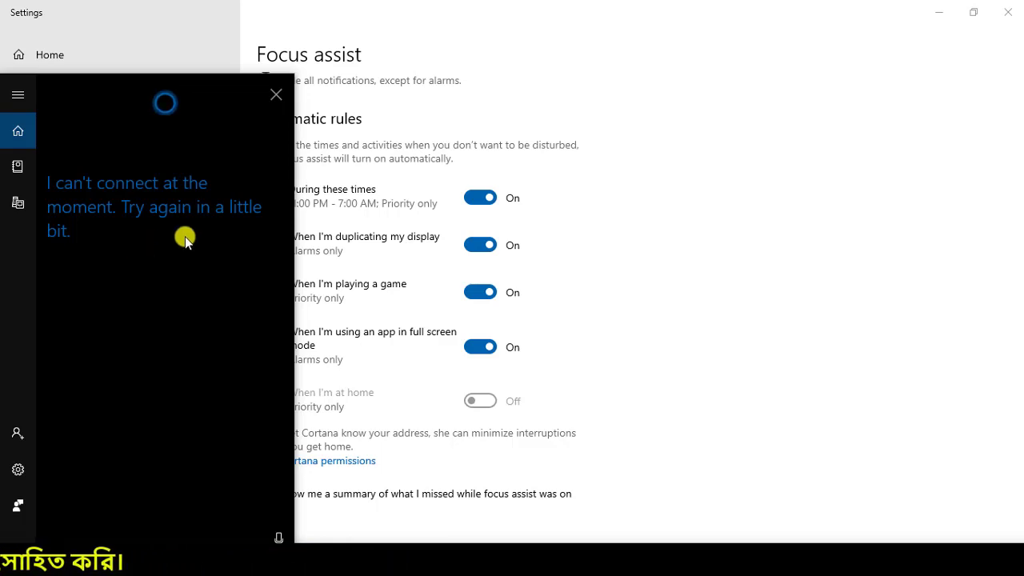
pyautogui.click(278, 96)
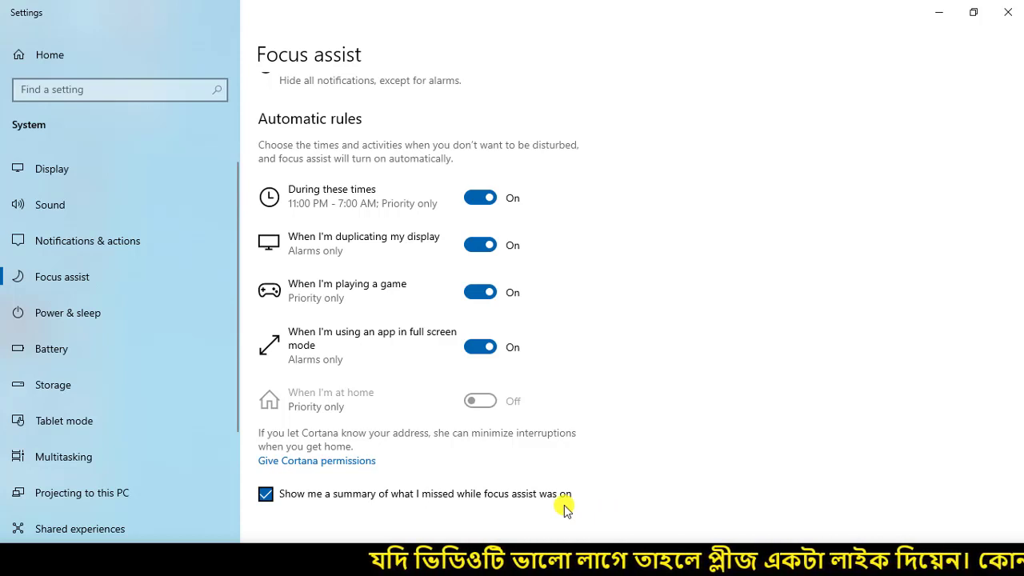
pyautogui.click(265, 494)
pyautogui.click(265, 495)
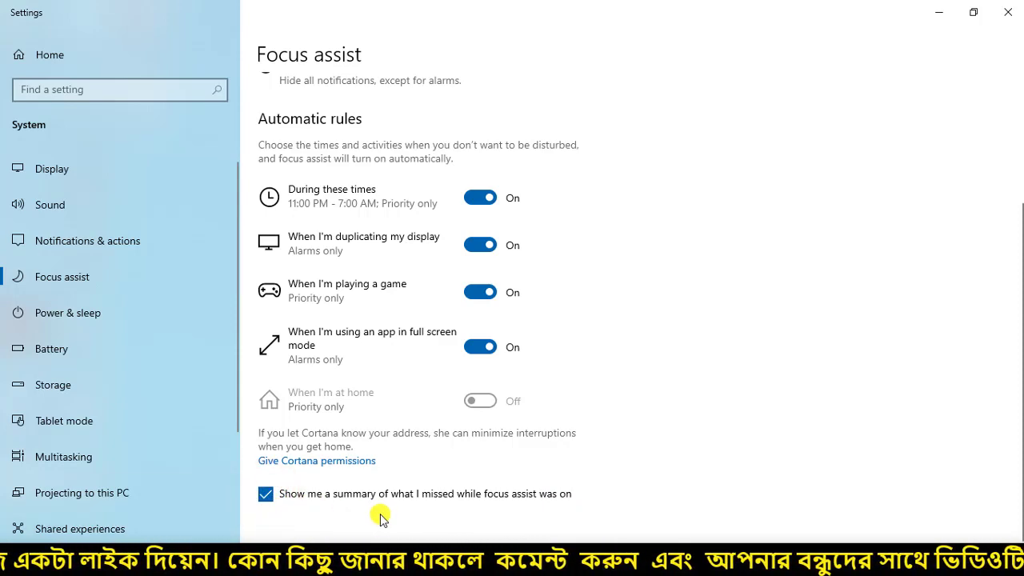